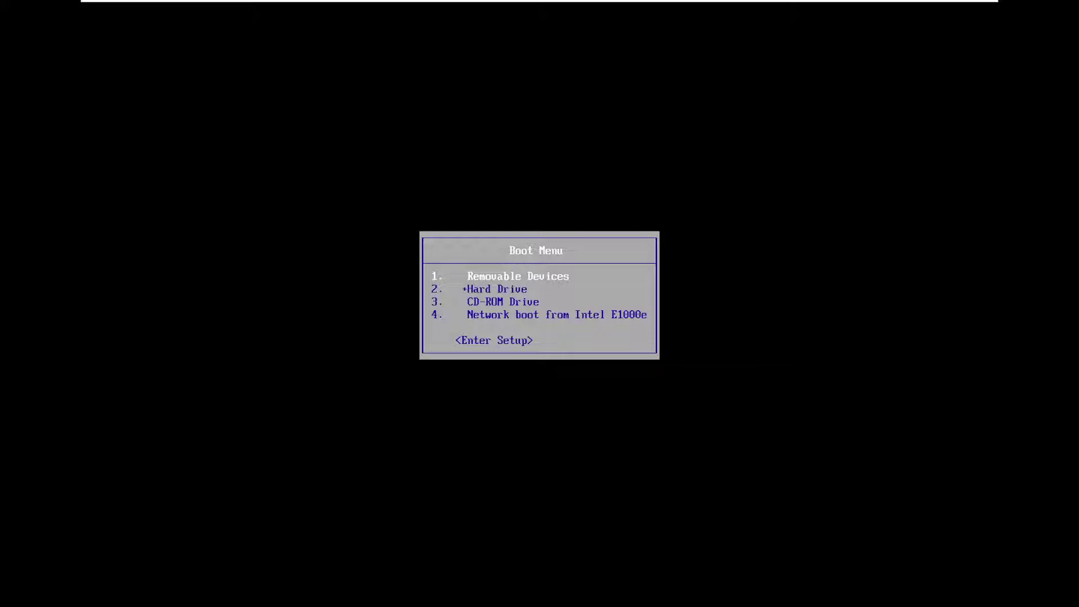
Boot the VM from the CD-ROM Drive in the BIOS Boot Menu and confirm booting from DVD.
click(701, 422)
key(Down)
key(Down)
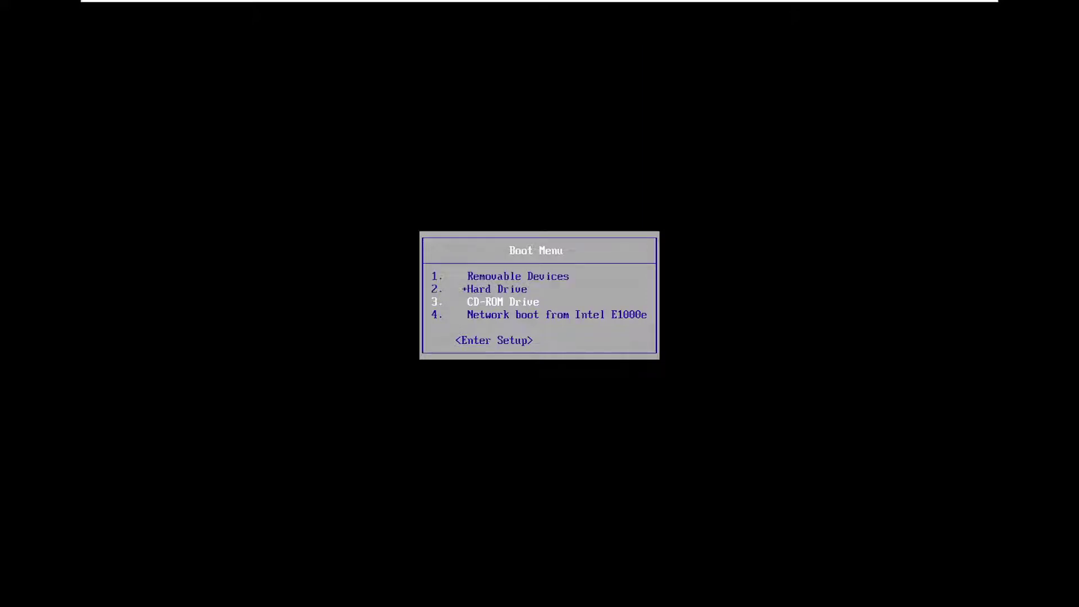
key(Return)
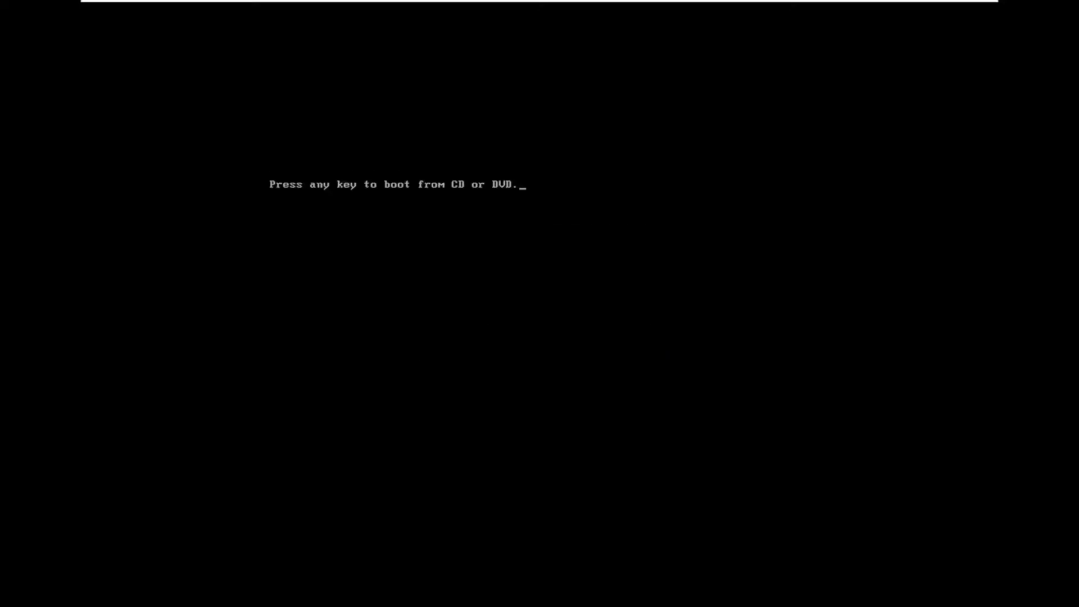
key(Return)
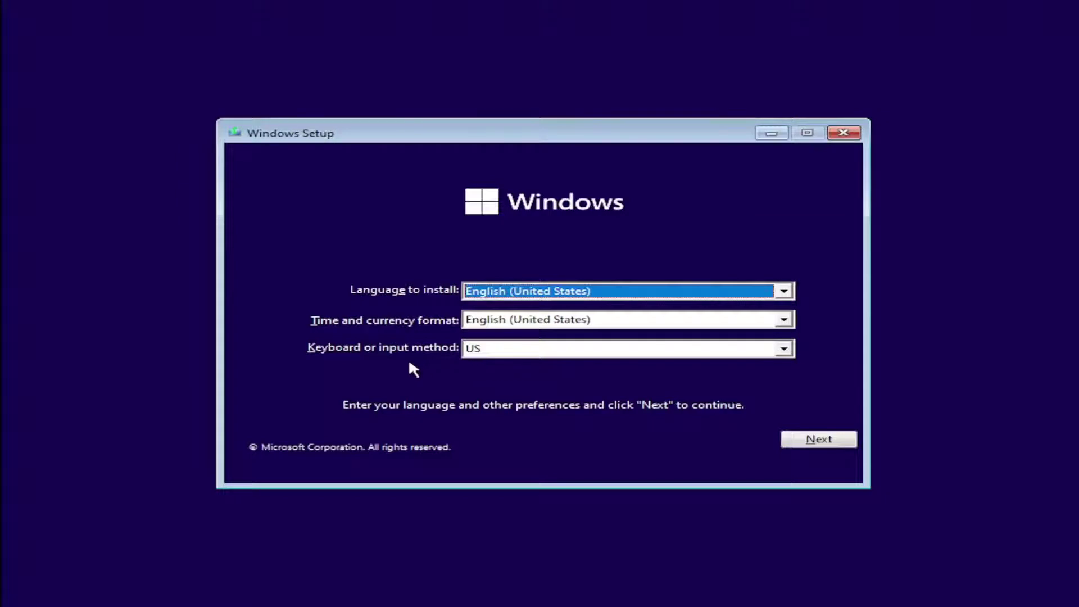
Keep the English (United States) and US keyboard defaults and start Install now.
click(815, 438)
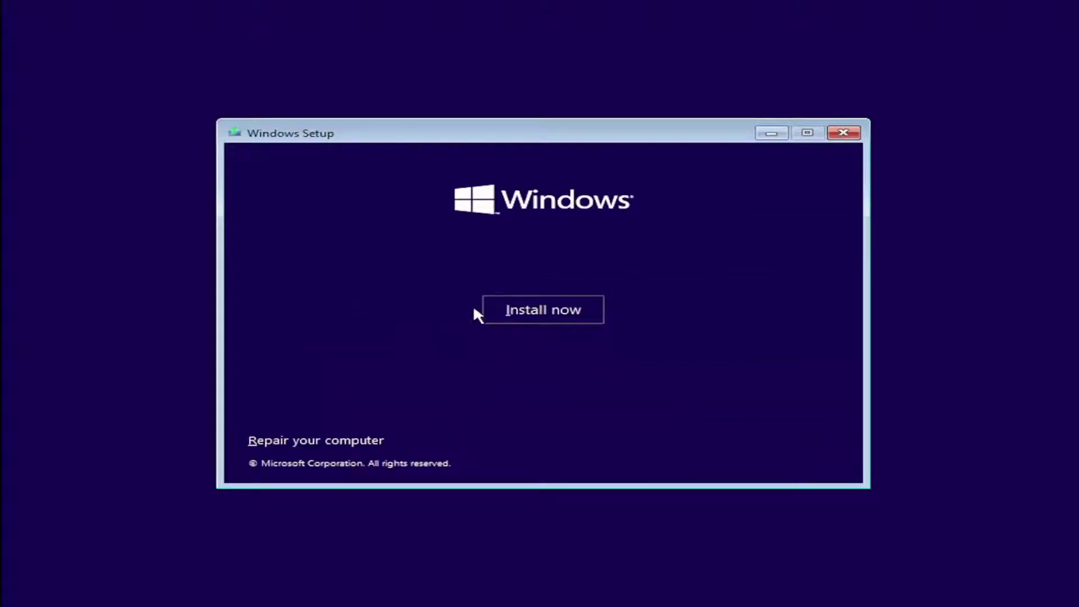
click(542, 313)
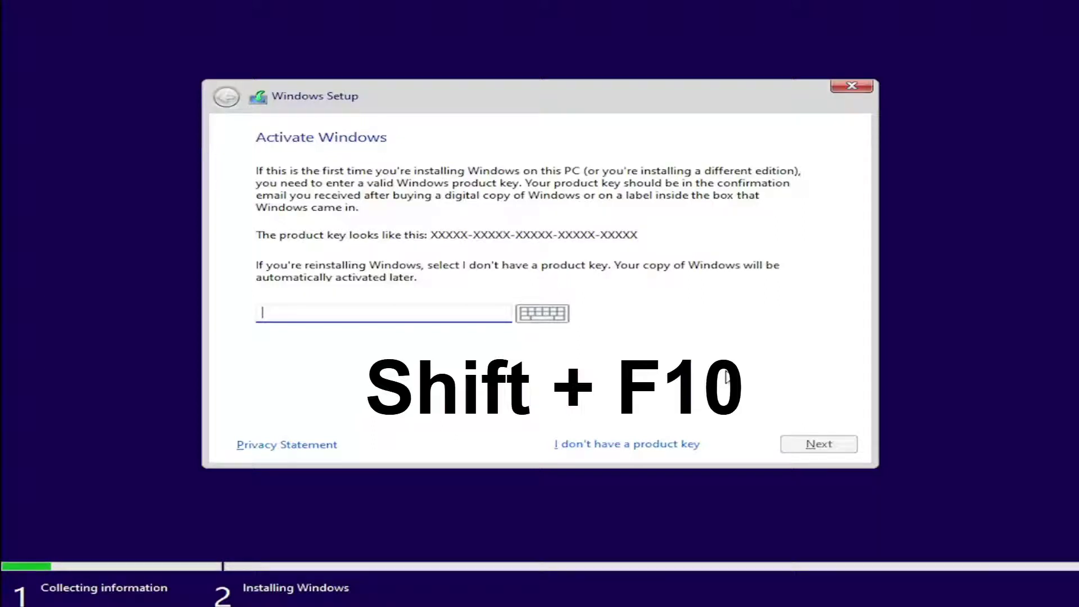
Open an administrator Command Prompt with Shift+F10 and start diskpart, entering 'list disk' at its prompt.
key(shift+F10)
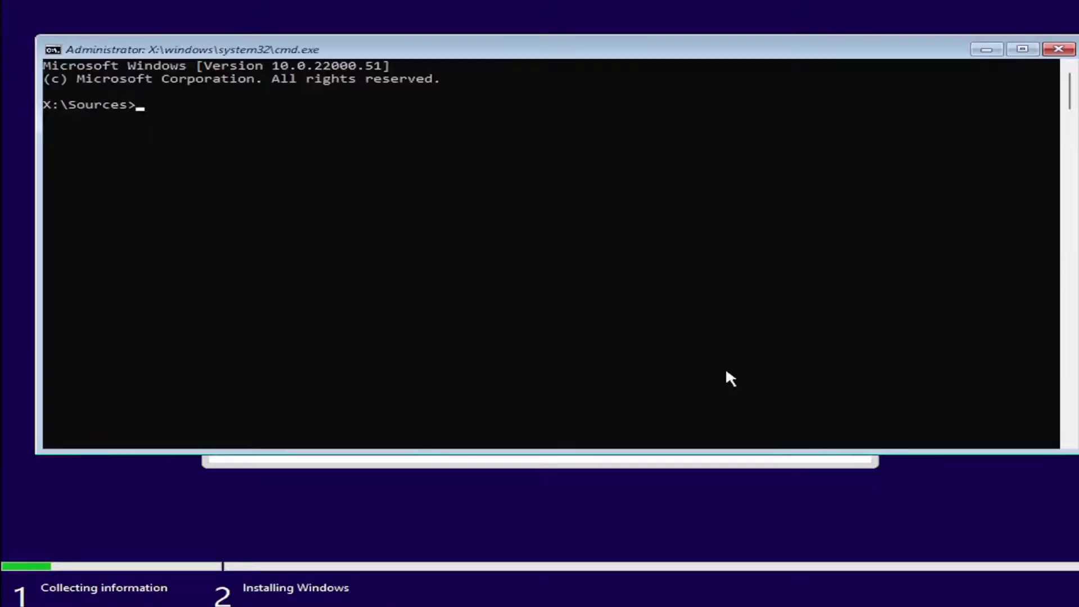
drag(453, 49, 456, 79)
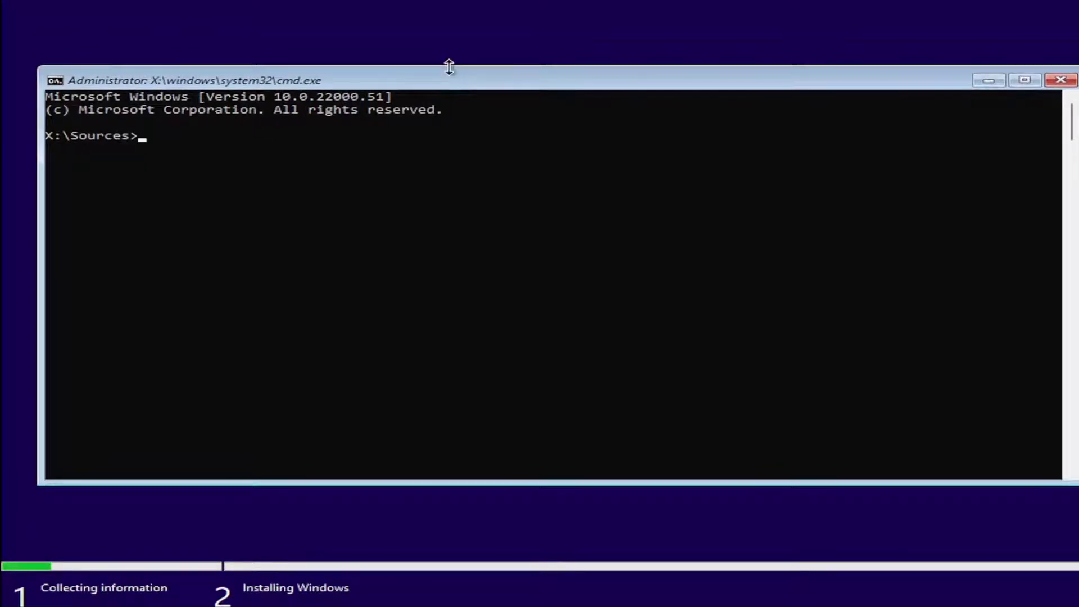
text(diskpar)
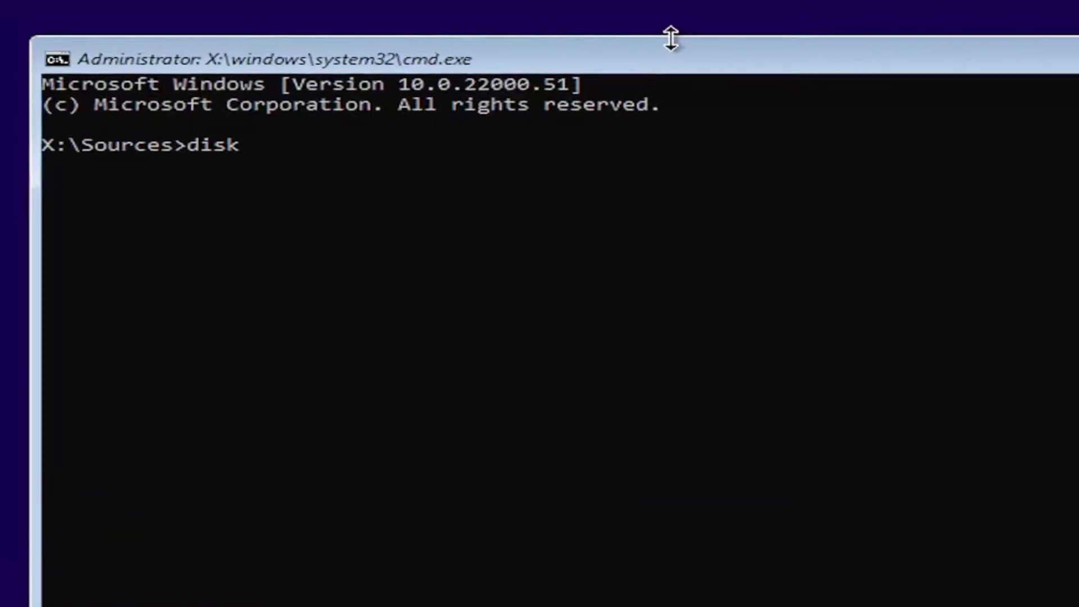
text(t)
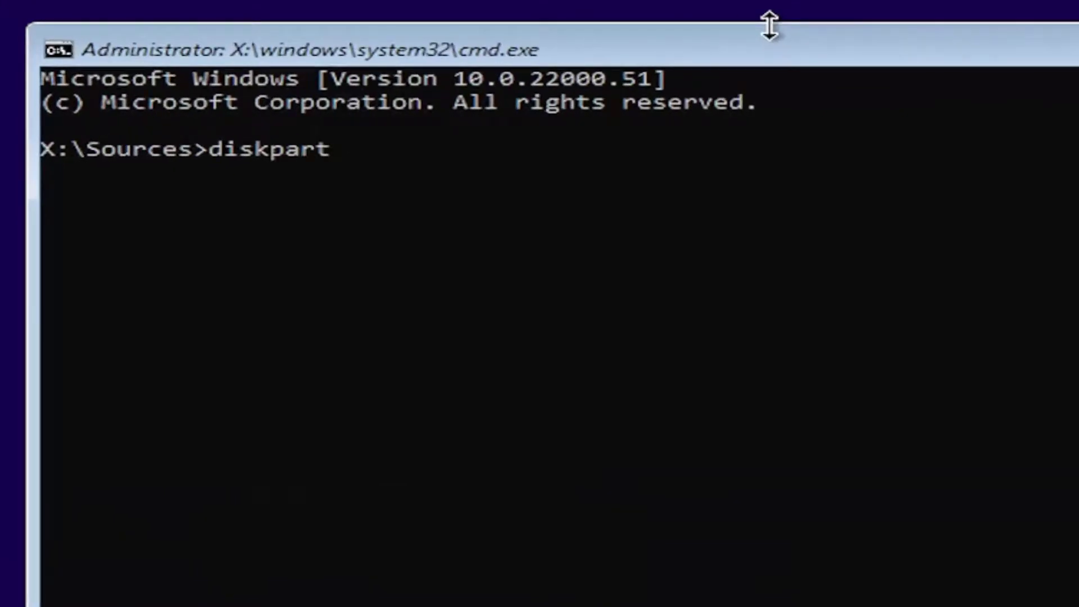
key(Return)
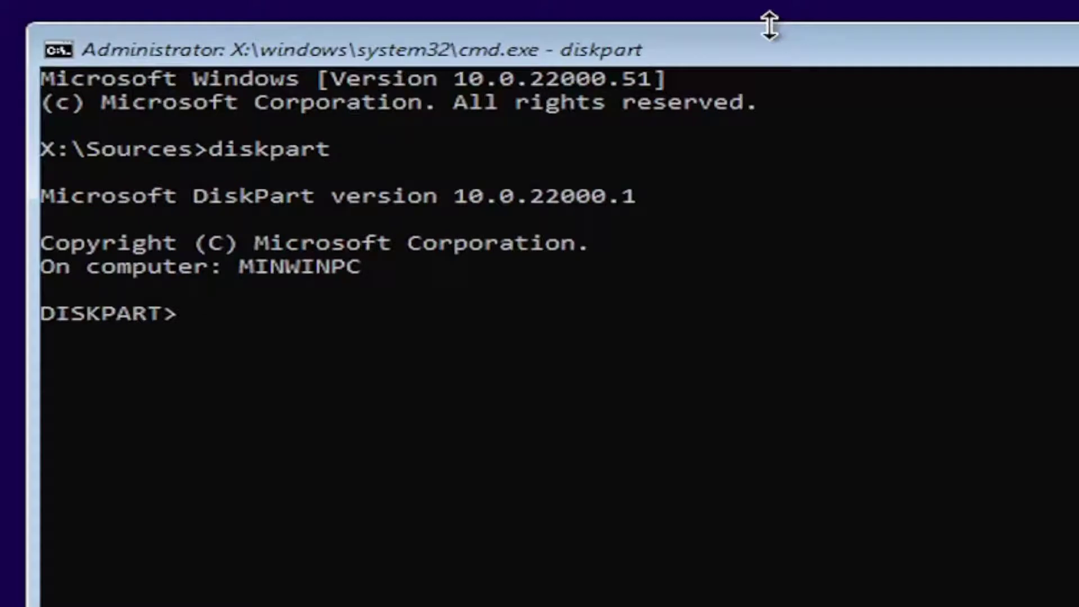
text(list disk)
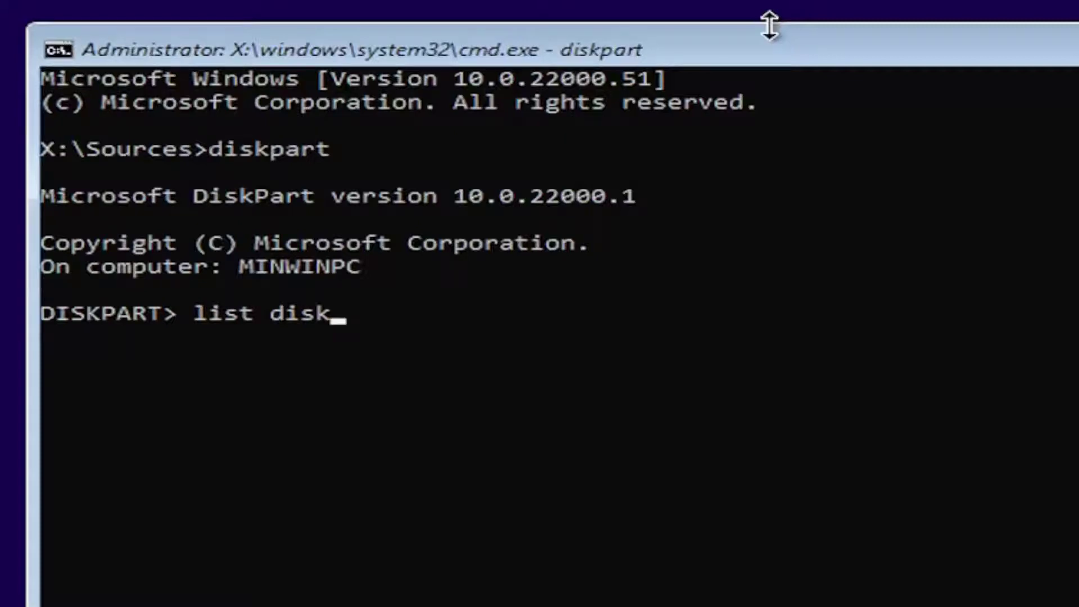
List the disks and select the 70 GB Disk 0.
key(Return)
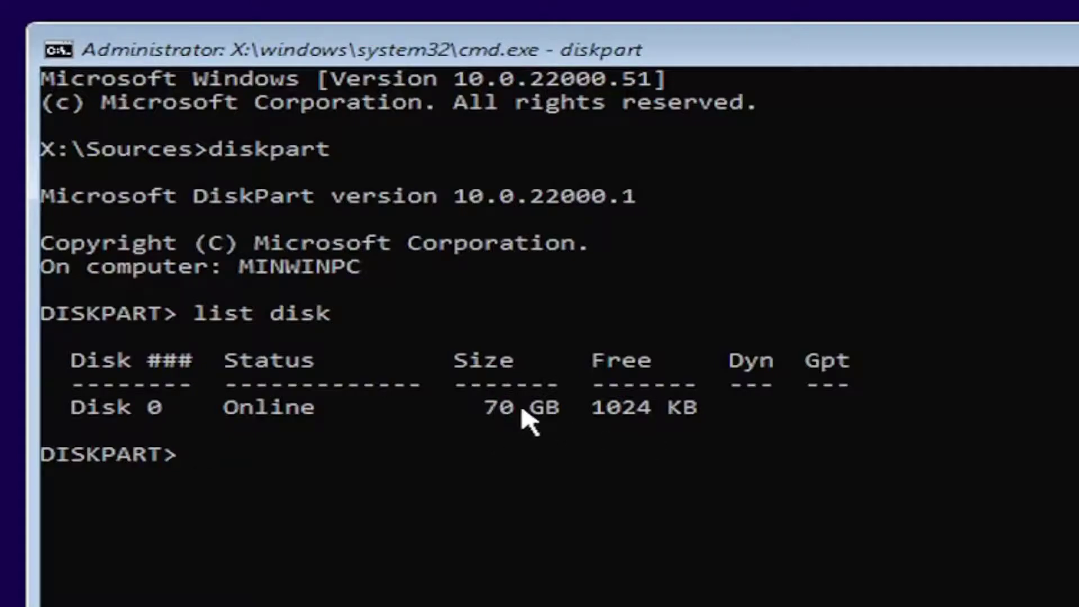
click(308, 453)
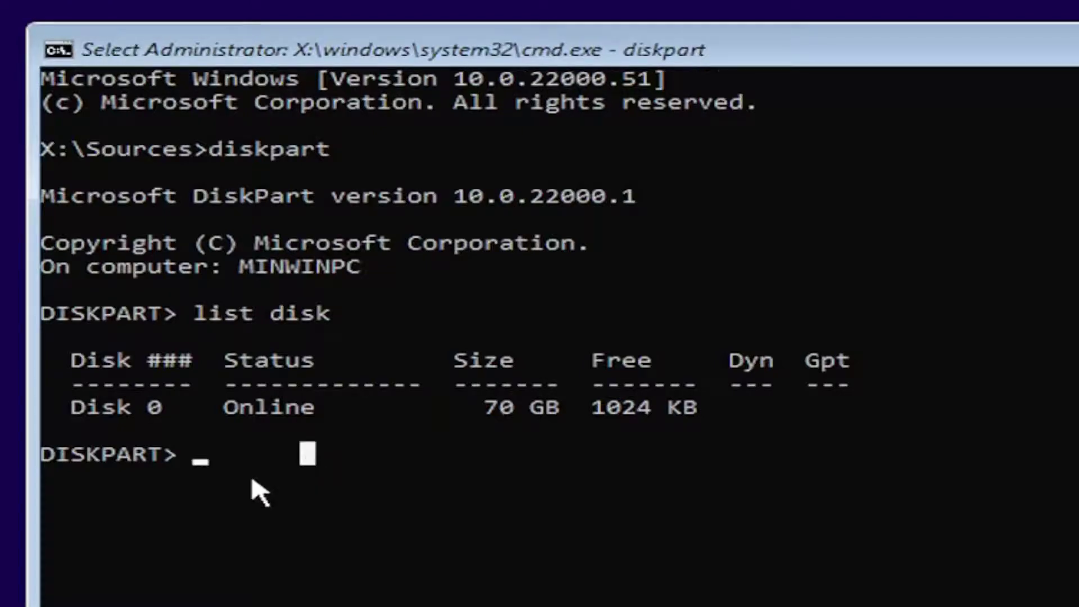
text(select disk 0)
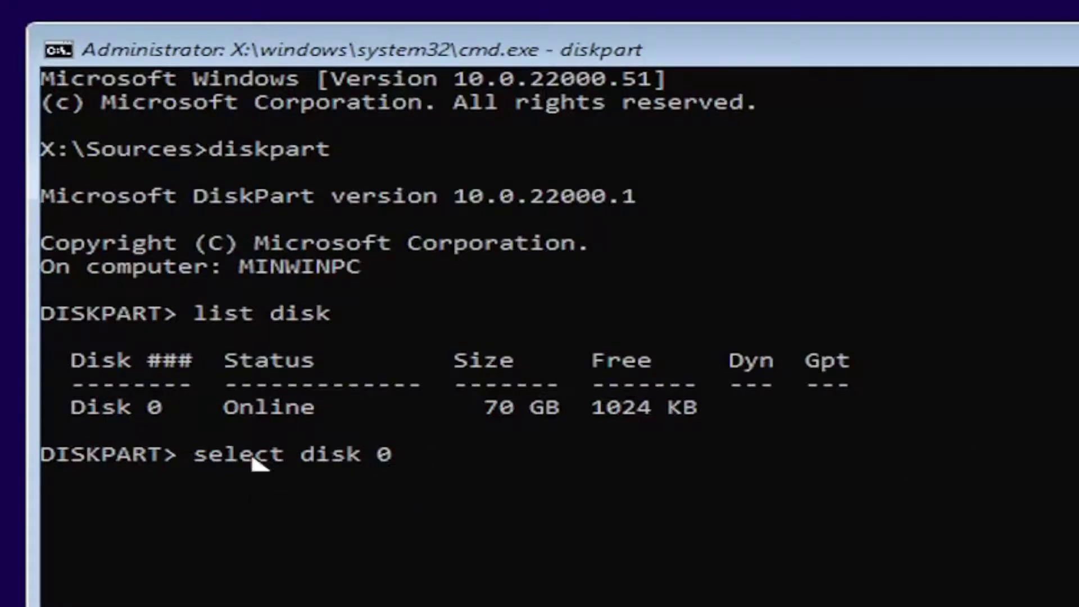
key(Return)
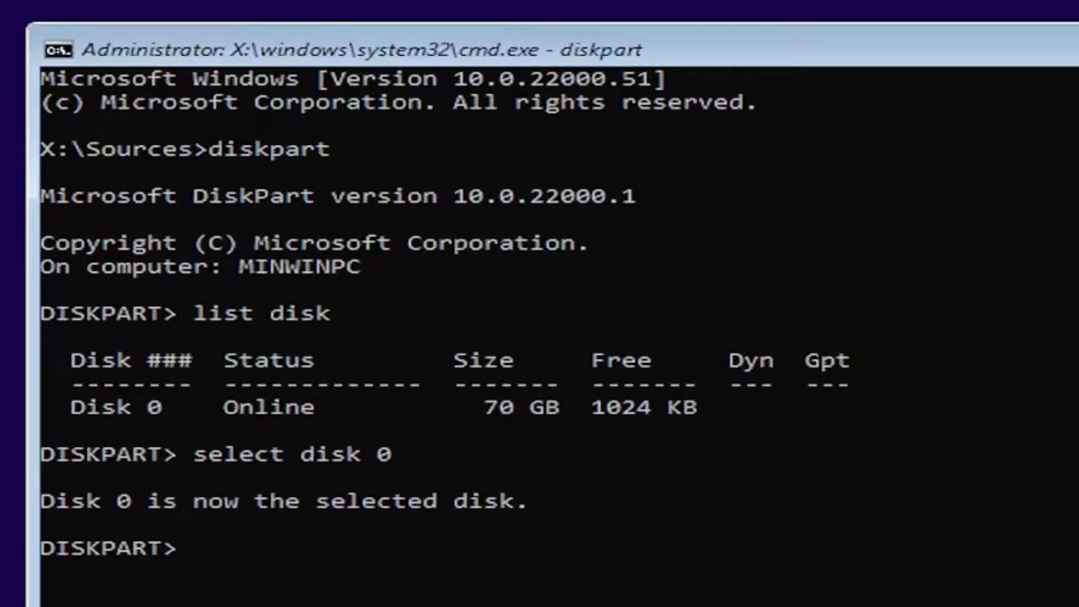
Wipe all partitions from Disk 0 with the clean command.
click(587, 580)
text(ce)
key(BackSpace)
text(lean)
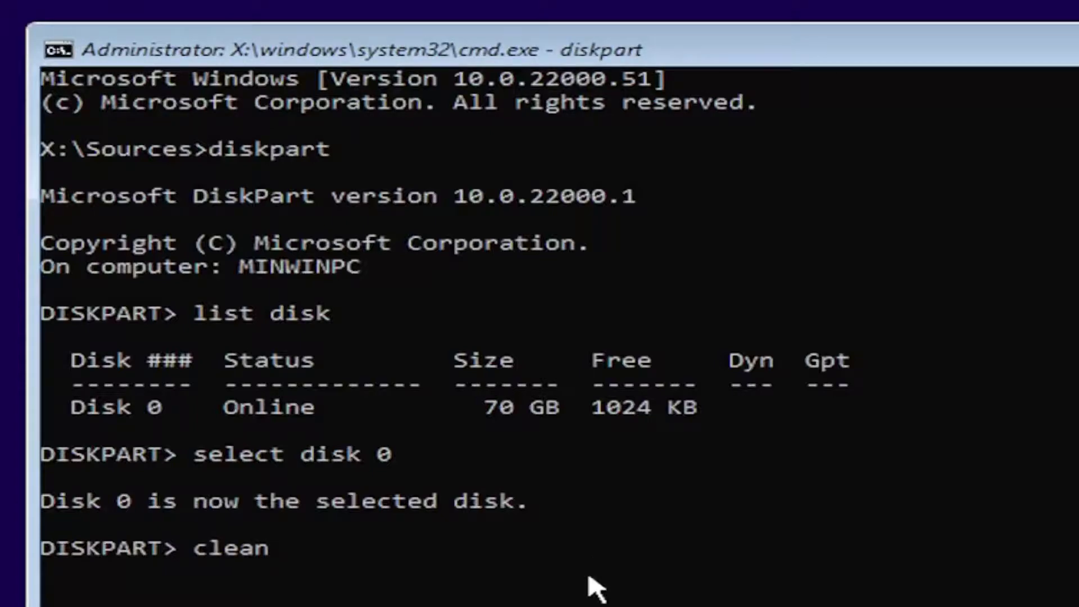
key(Return)
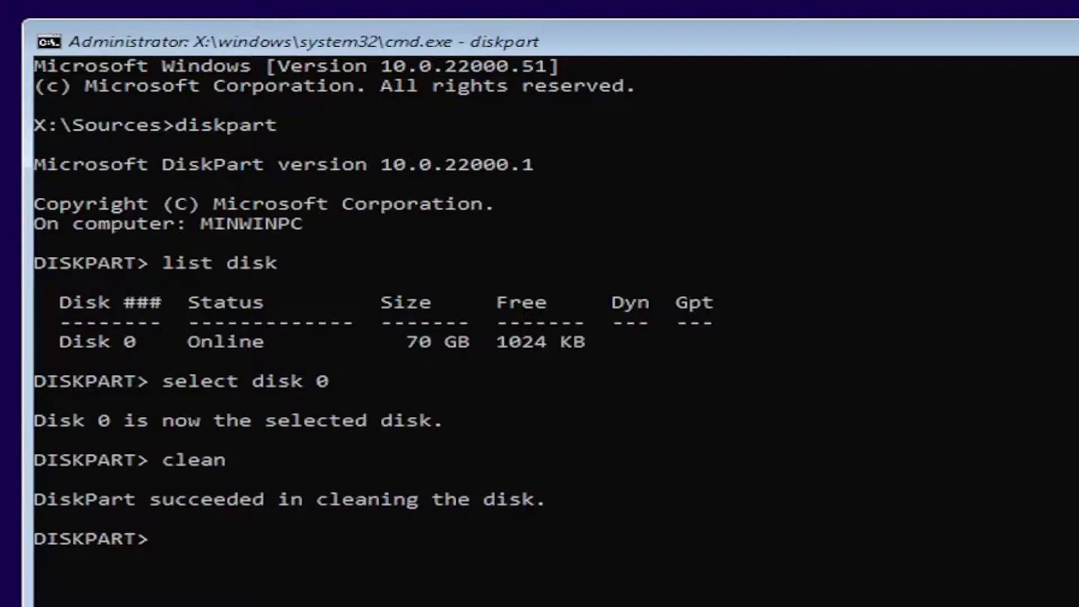
Convert Disk 0 to MBR format with convert mbr.
click(182, 554)
text(convert mbr)
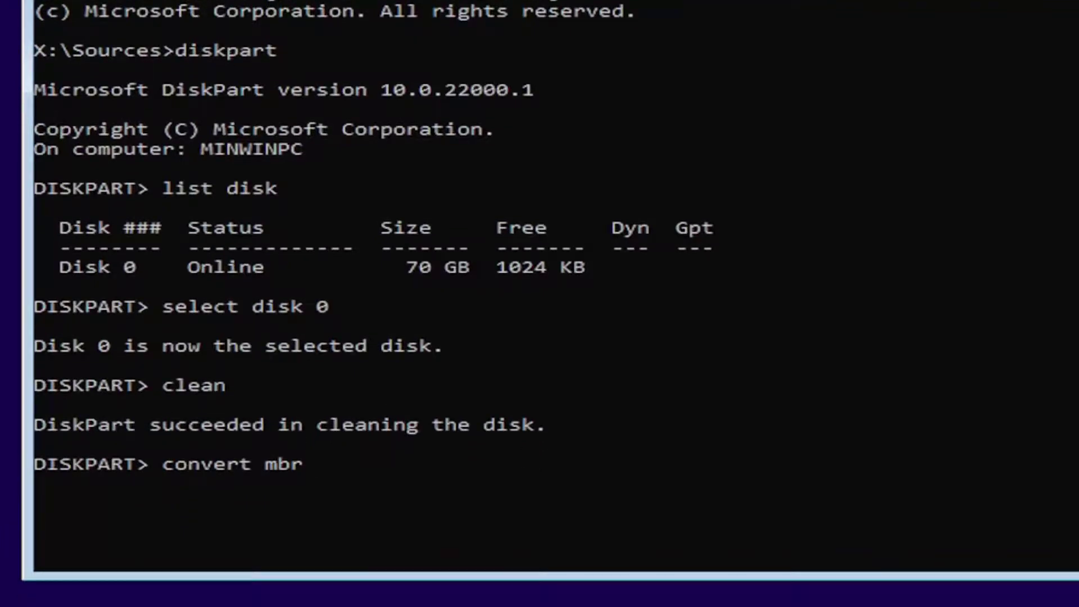
key(Return)
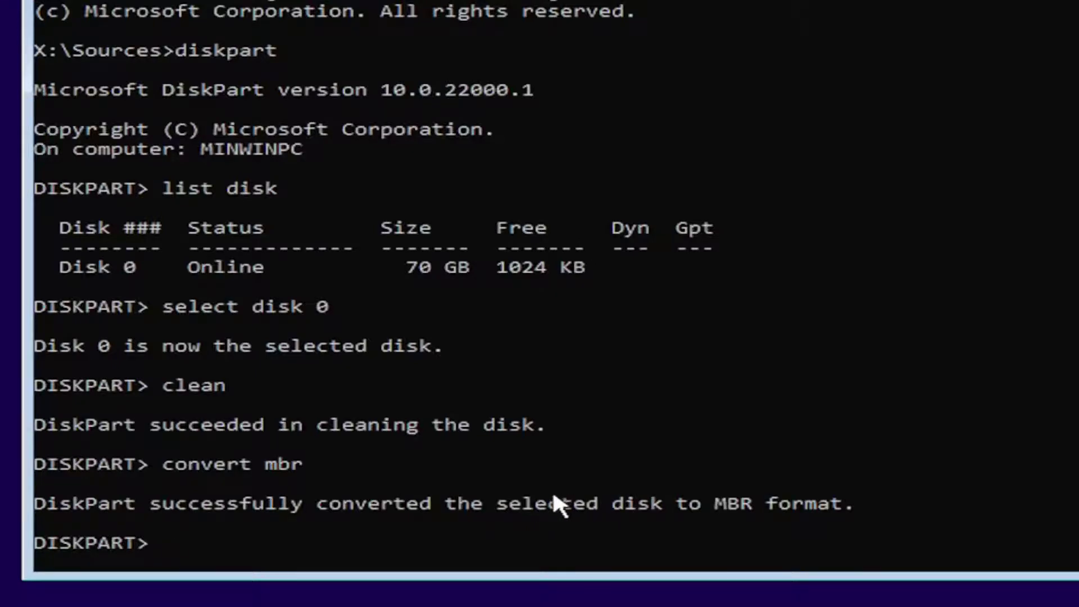
Exit DiskPart and close Command Prompt to return to the Activate Windows page.
text(it)
key(Return)
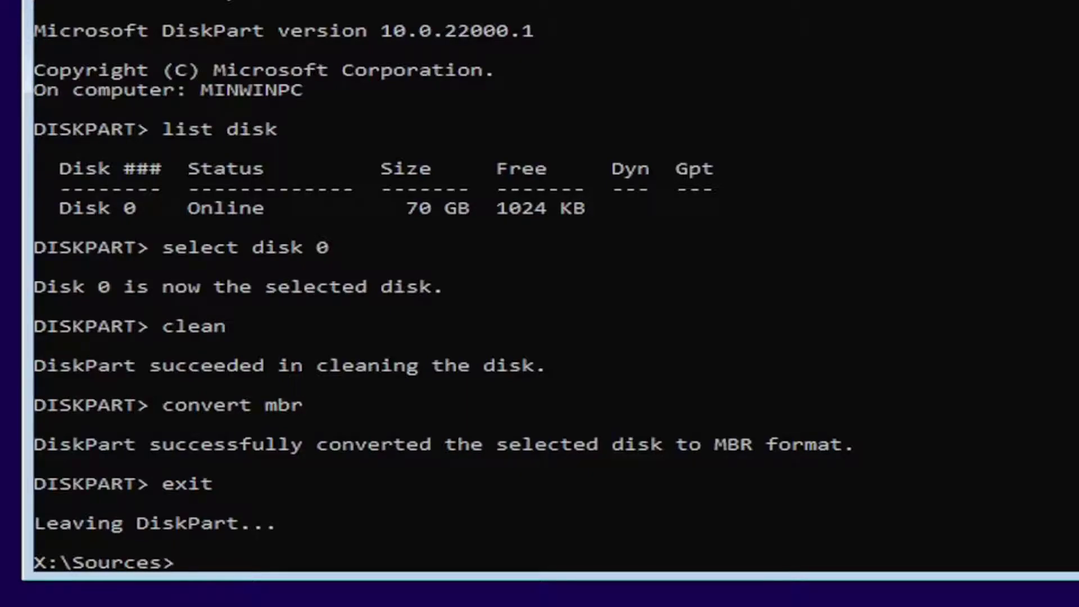
text(exit)
key(Return)
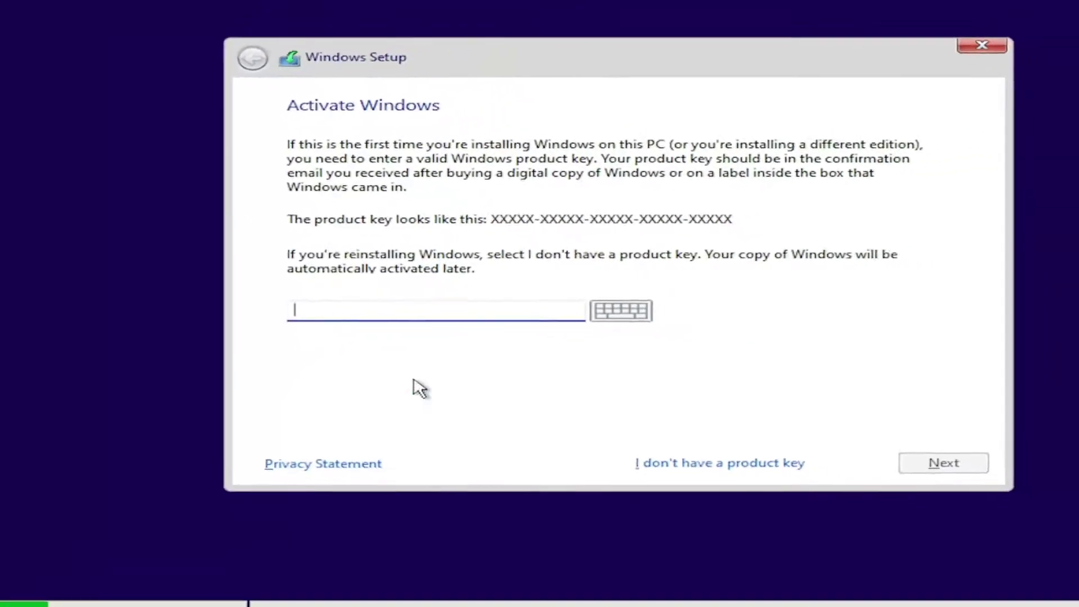
Continue without a product key and accept the Microsoft Software License Terms.
click(636, 440)
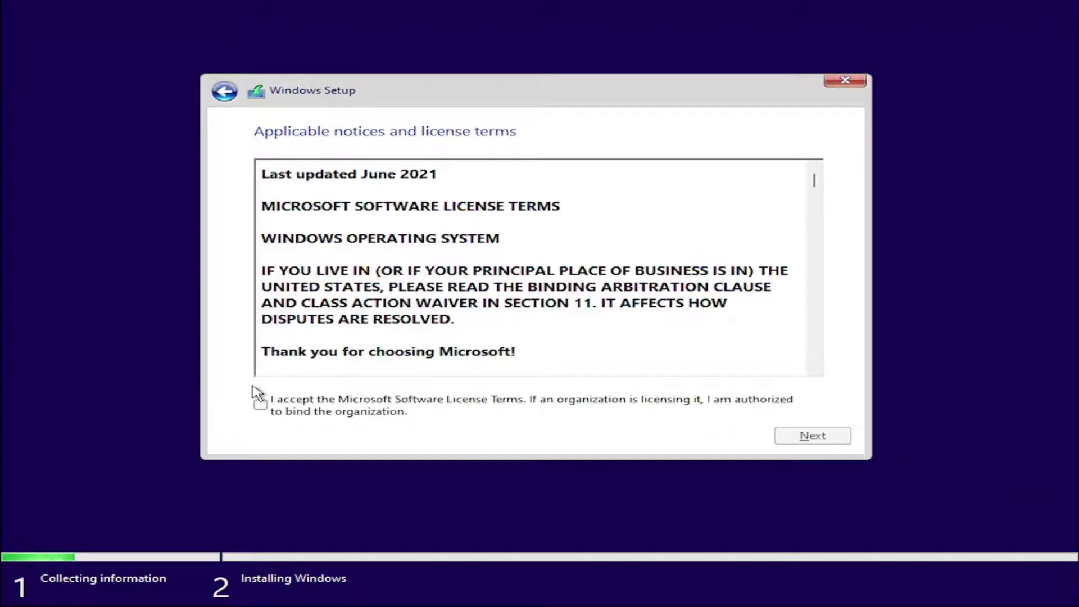
click(260, 404)
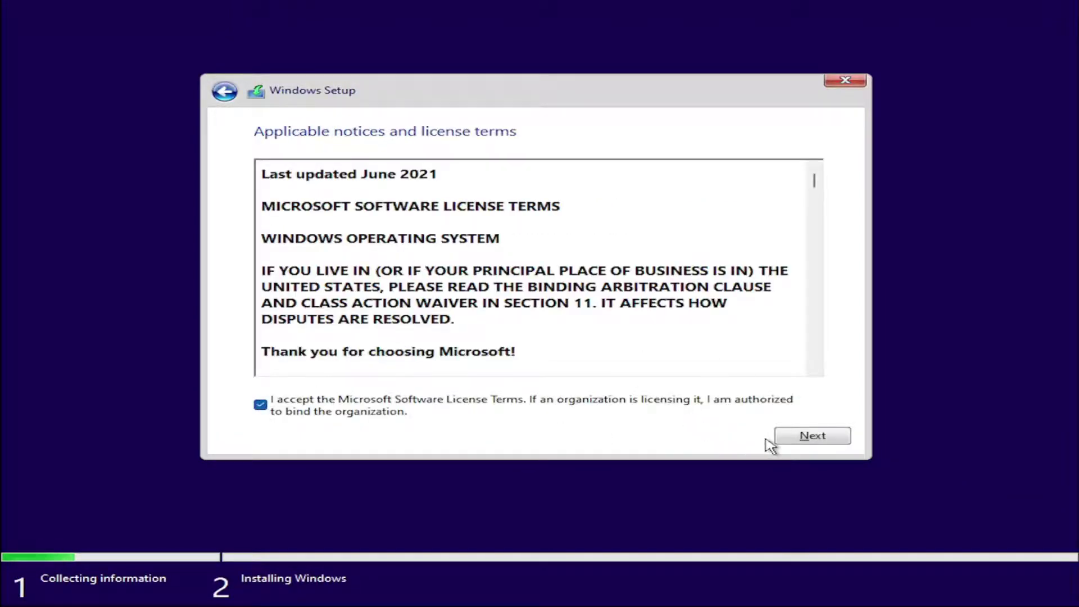
click(789, 438)
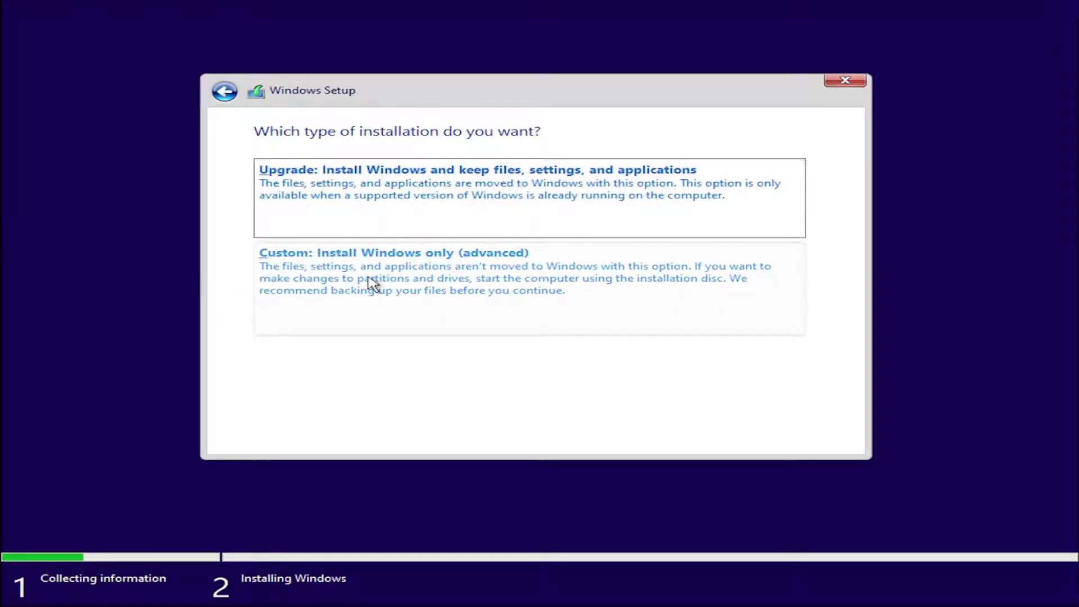
Choose Custom: Install Windows only and install onto the 70.0 GB Drive 0 Unallocated Space.
click(398, 285)
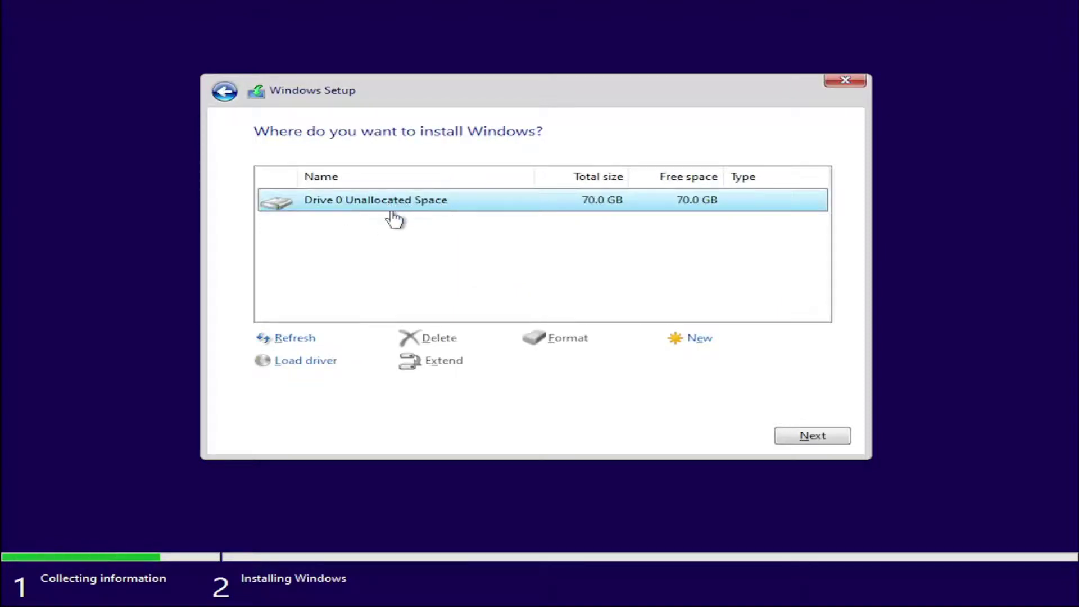
click(820, 437)
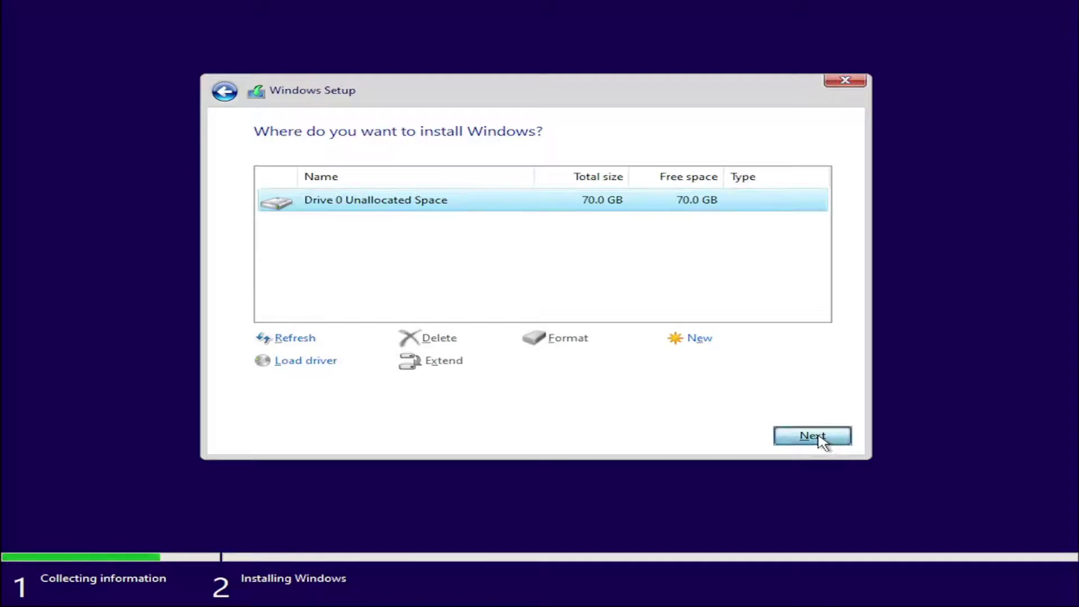